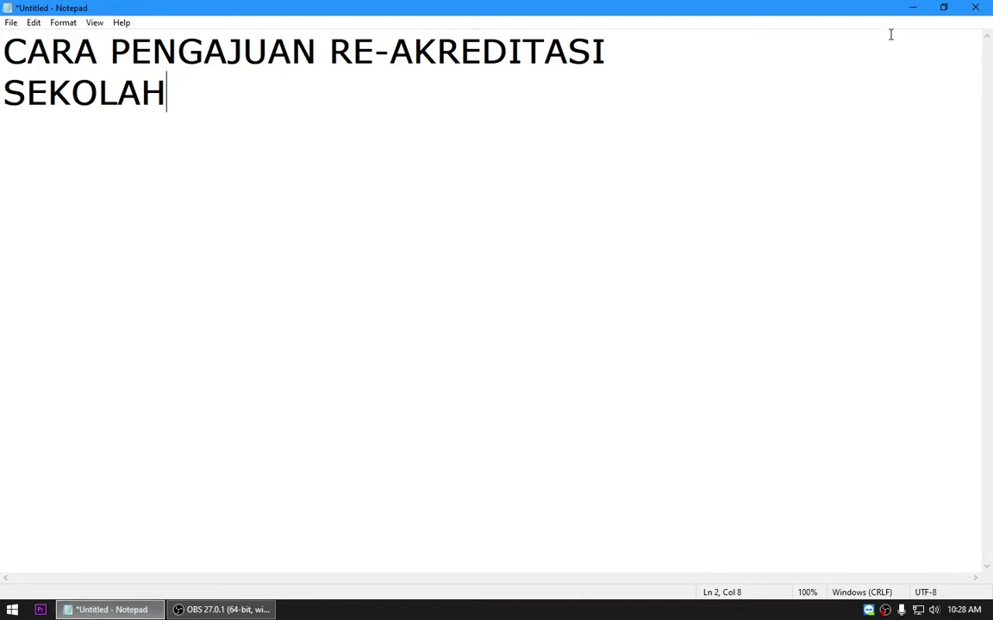
click(909, 7)
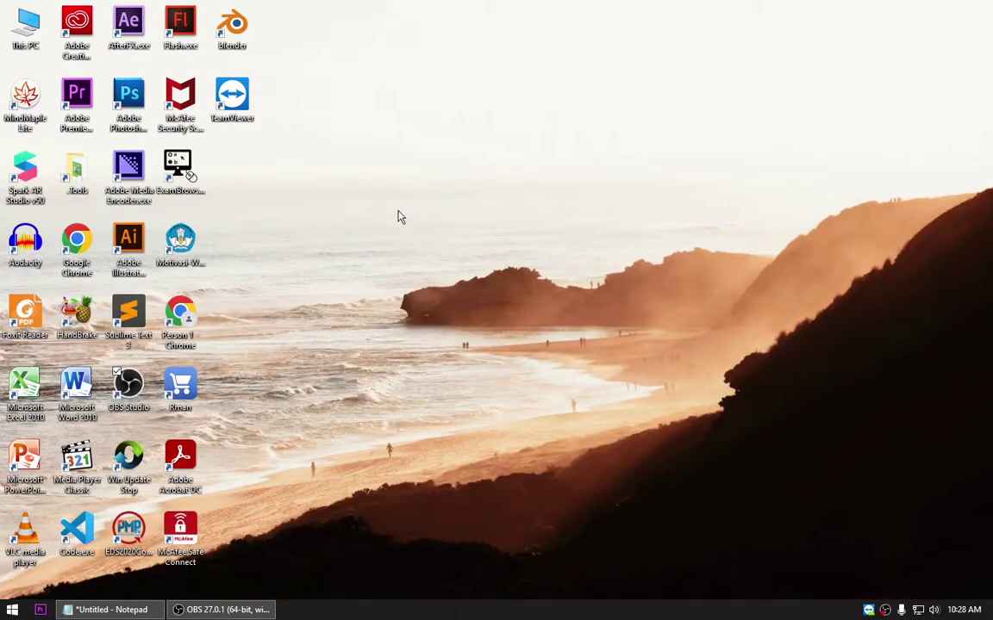
double_click(72, 237)
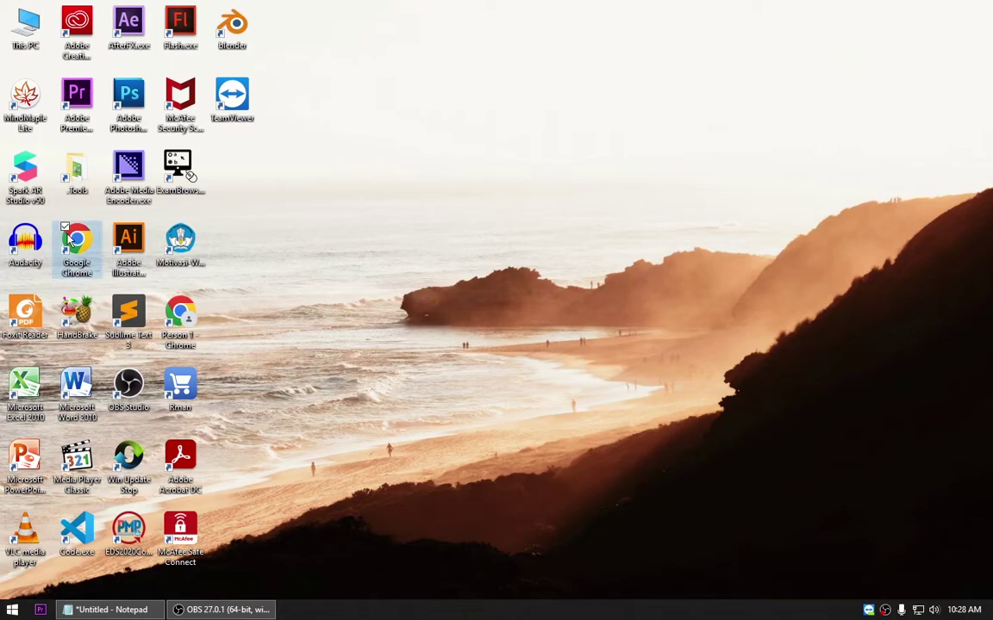
click(308, 270)
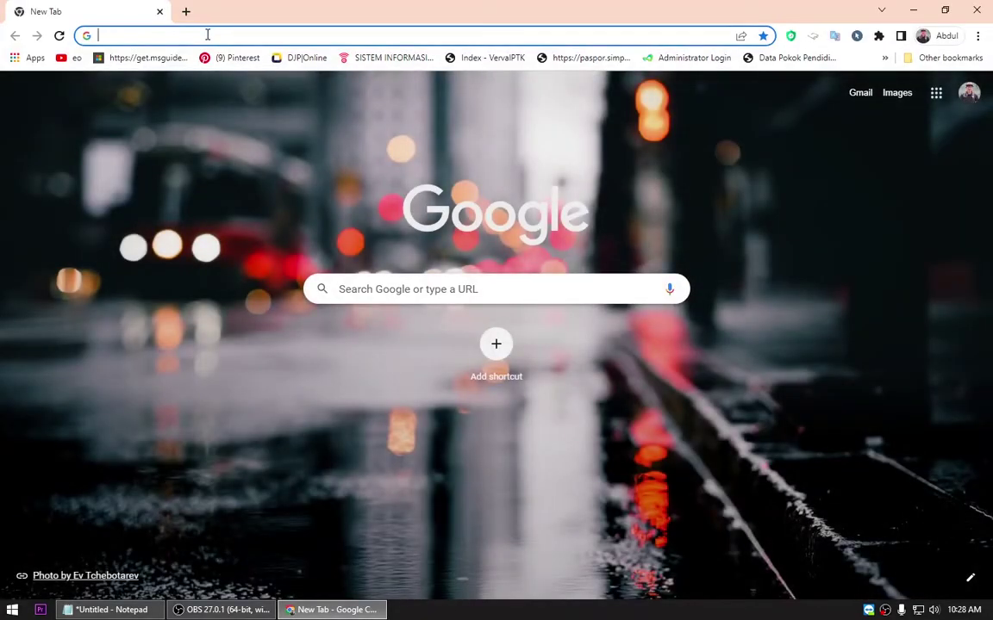
text(https://bansm.kemdikbud.go.id/sispena2020/login)
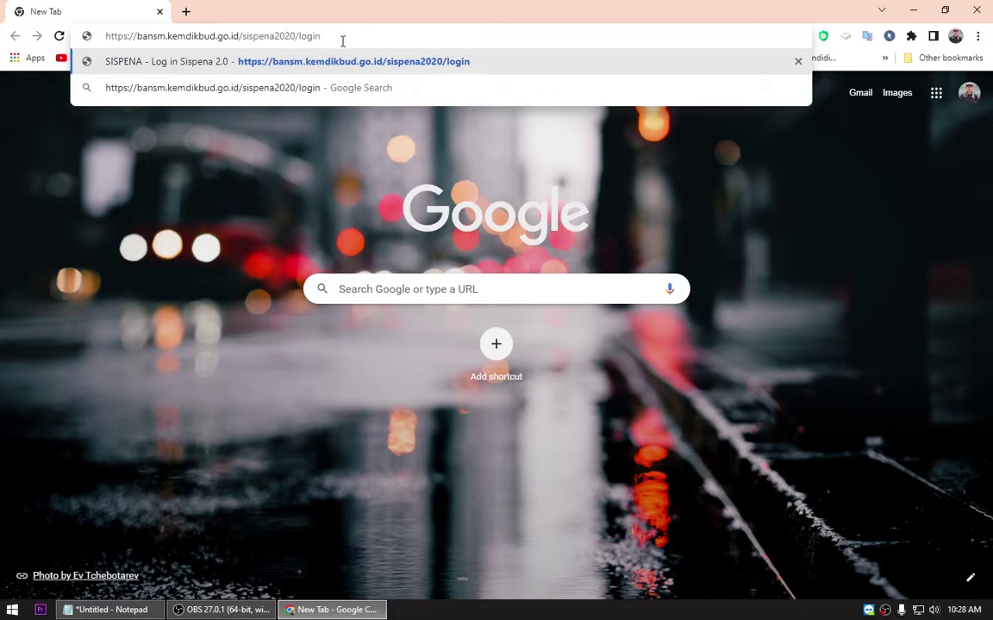
key(Return)
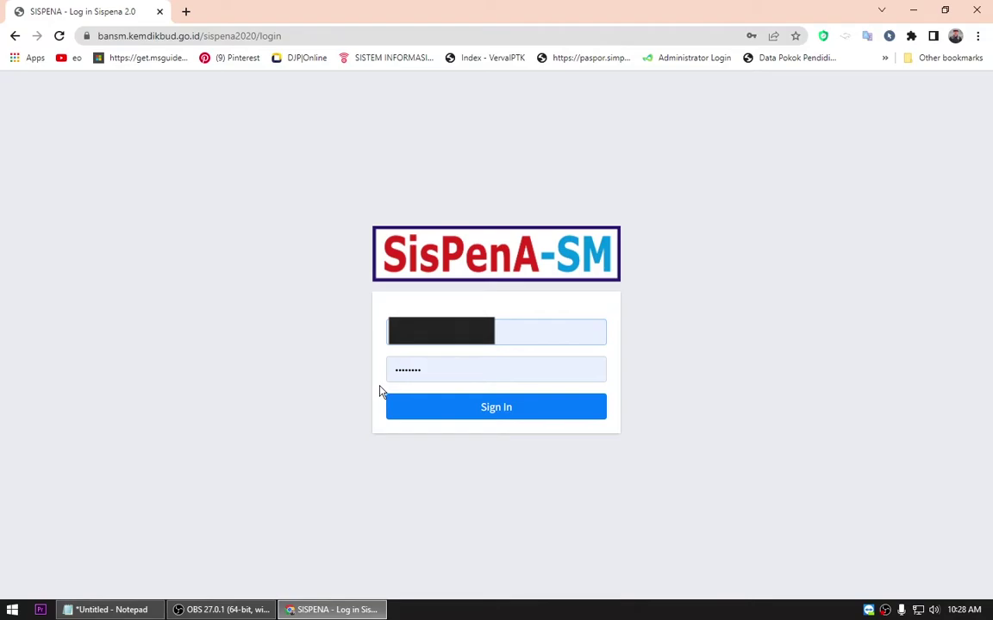
Sign in with the prefilled school account, open the Ajuan Reakreditasi form and review its upload requirements and fields
click(526, 418)
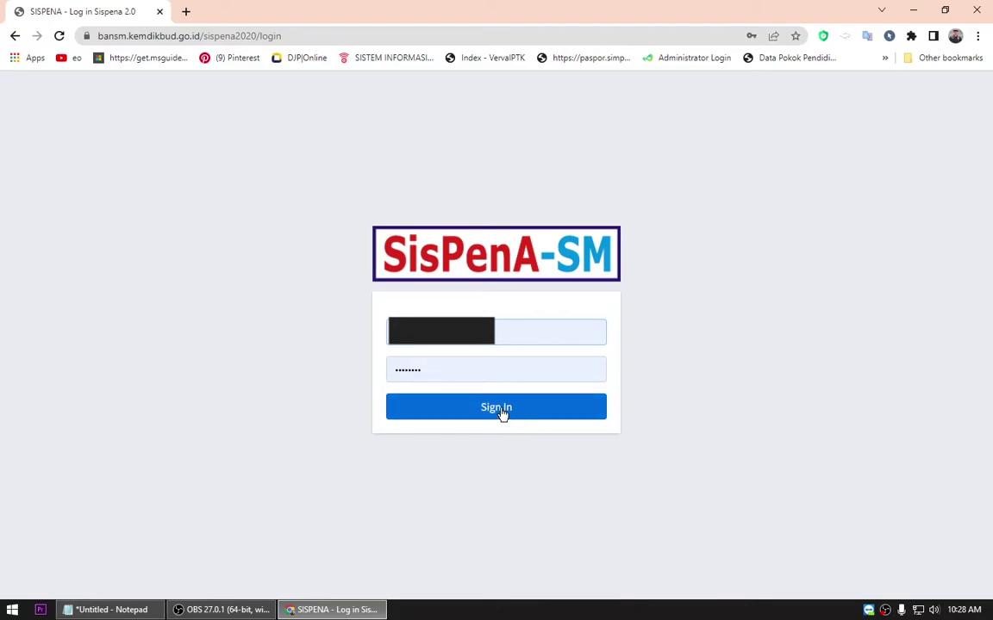
click(503, 411)
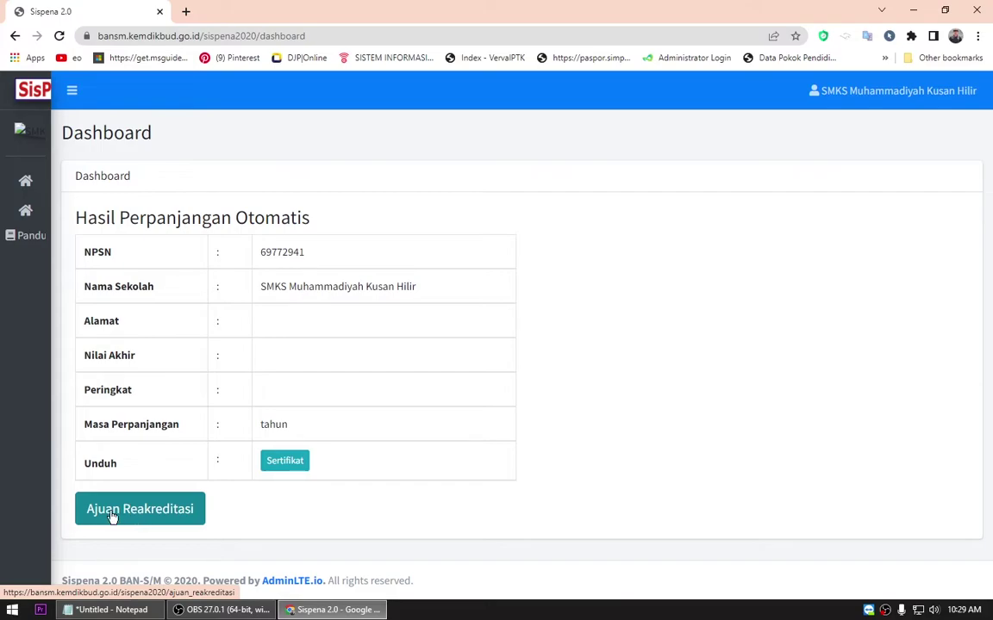
click(162, 517)
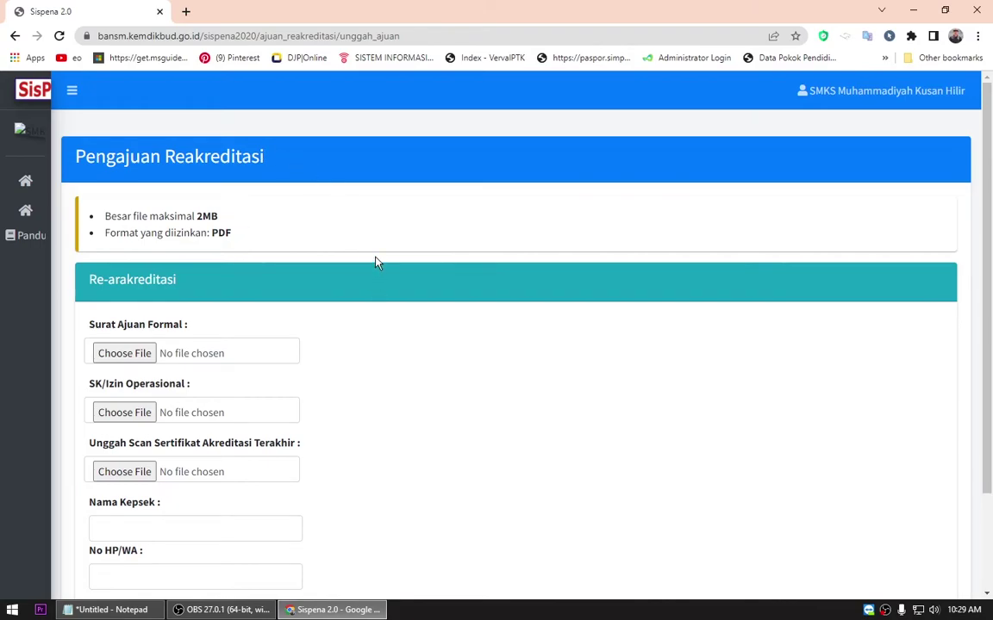
scroll(379, 259, down, 1)
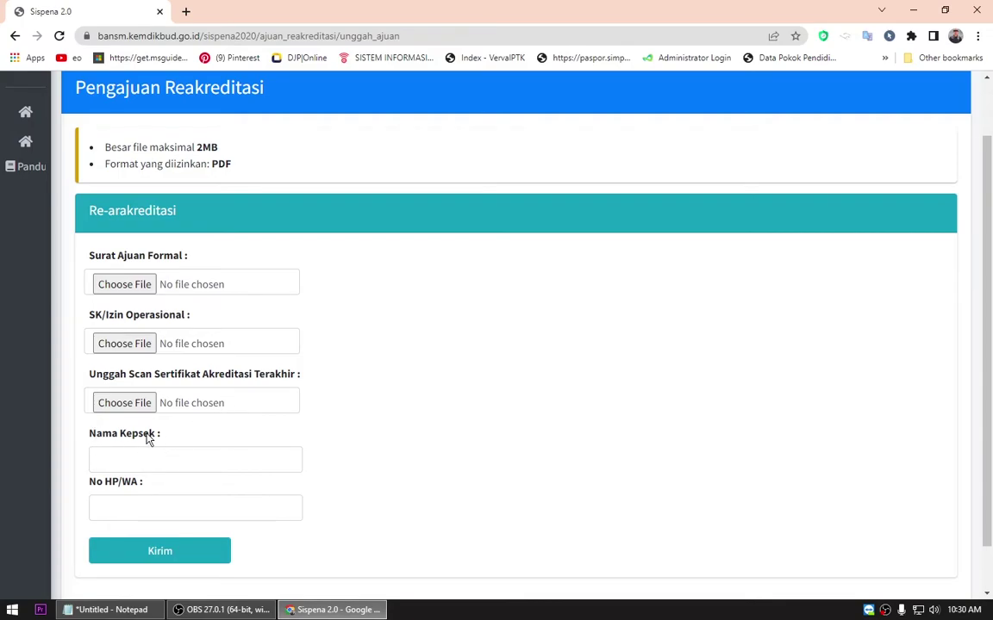
scroll(112, 444, down, 1)
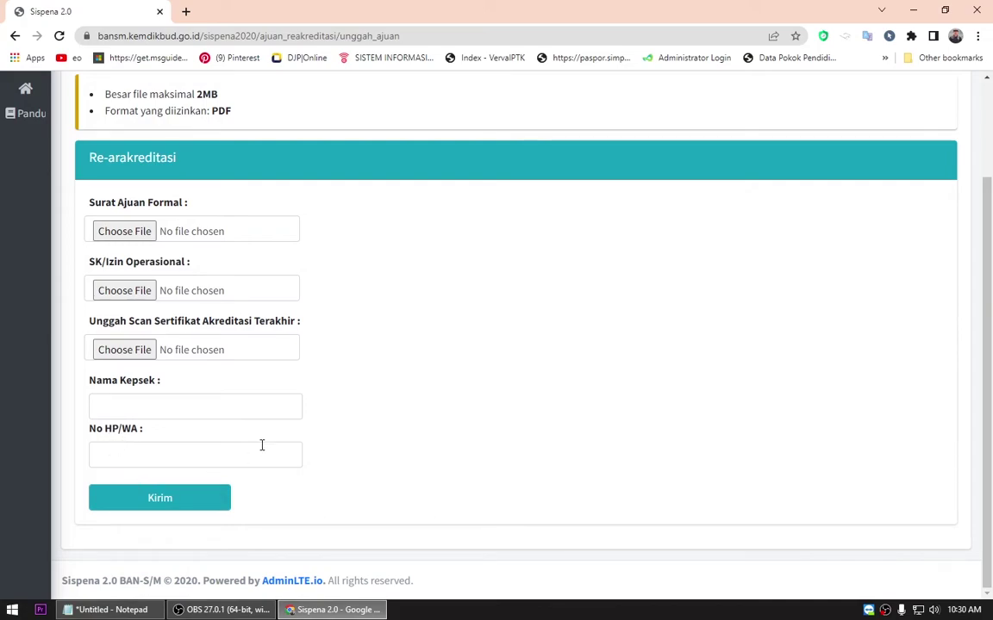
scroll(187, 372, up, 2)
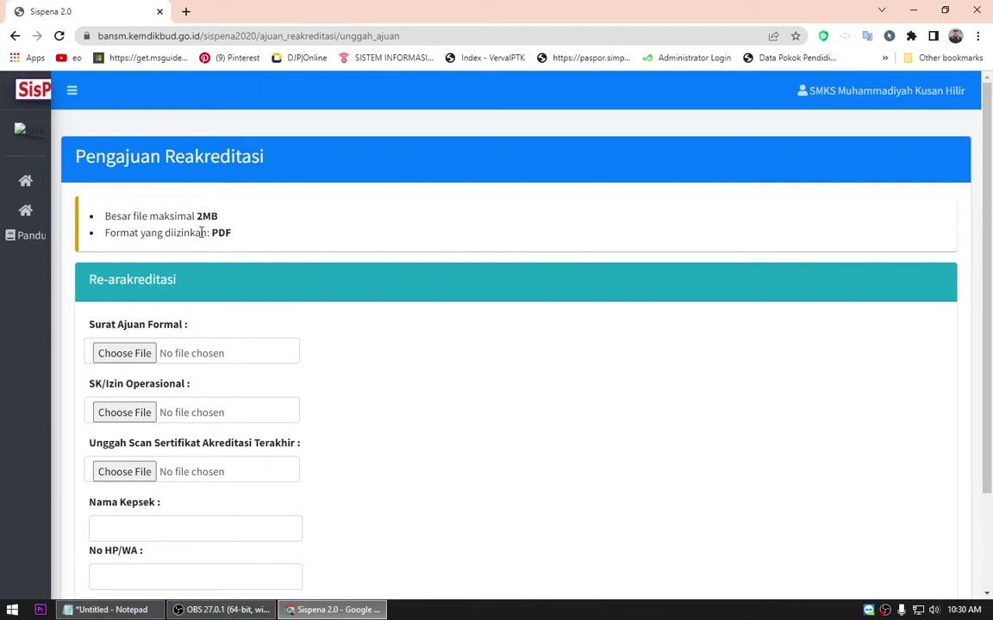
Switch to File Explorer and compare the PDF sizes in File Reakreditasi on USB Drive (E:) with those in its Siap Upload subfolder
click(912, 9)
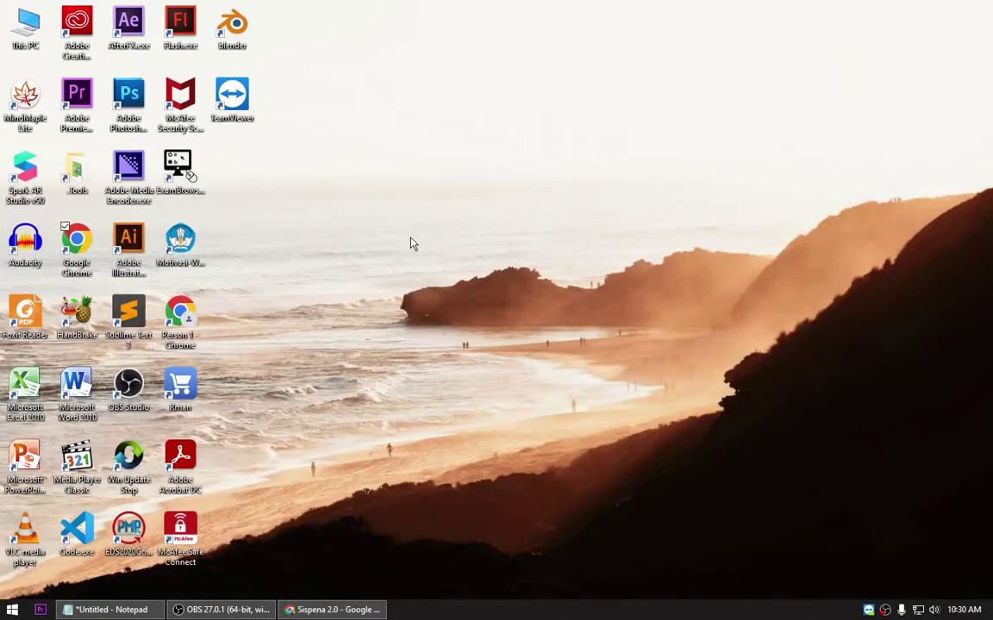
double_click(22, 31)
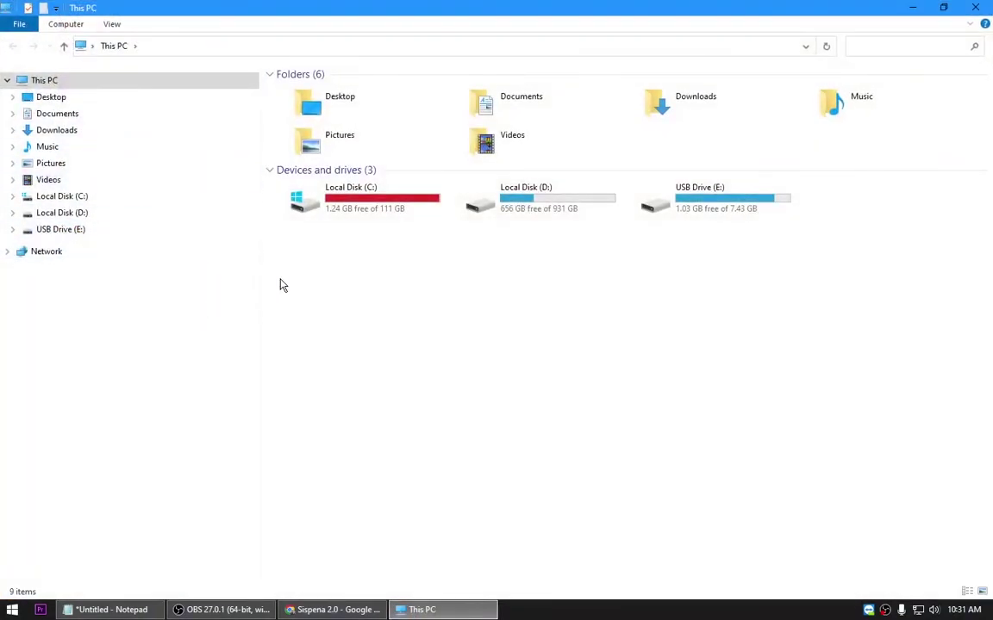
double_click(737, 201)
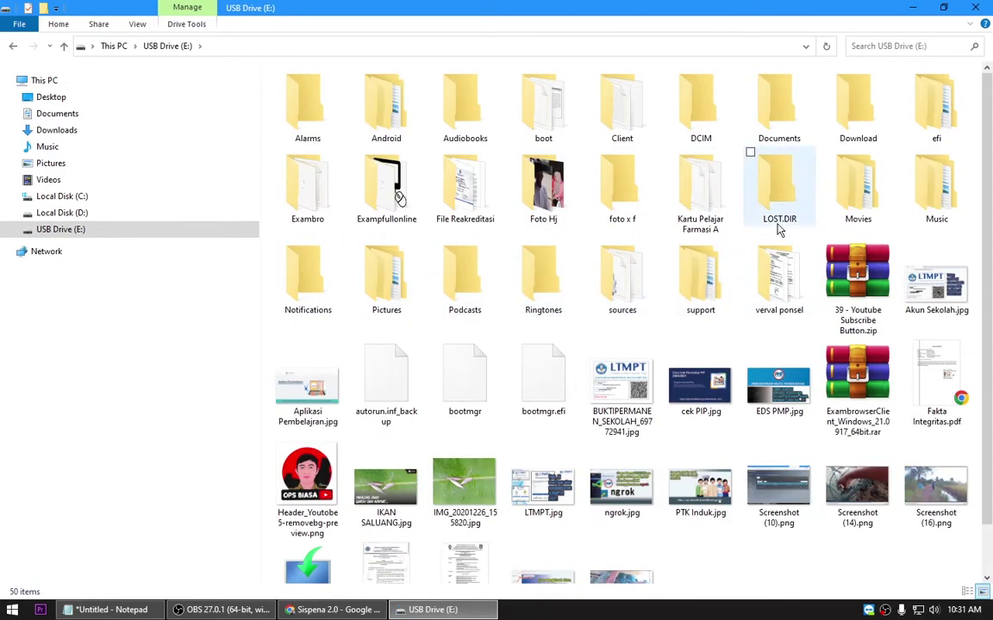
double_click(470, 179)
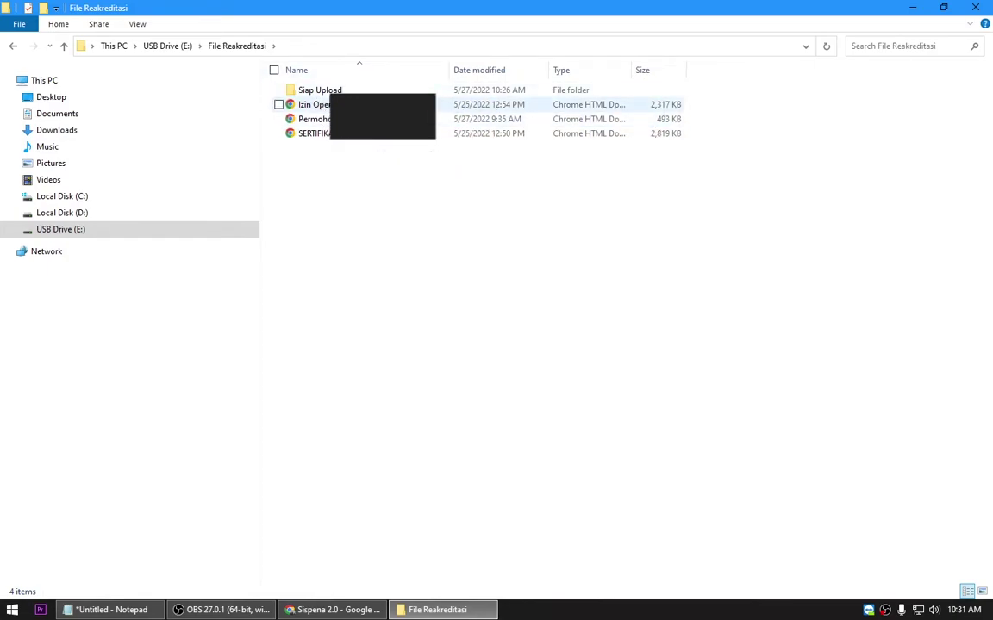
double_click(280, 91)
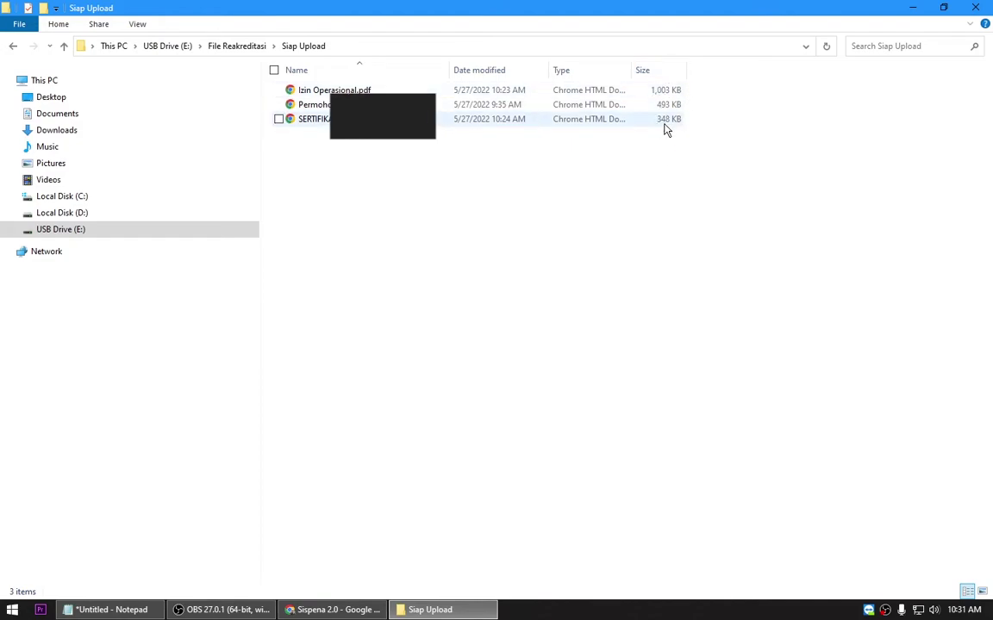
click(13, 46)
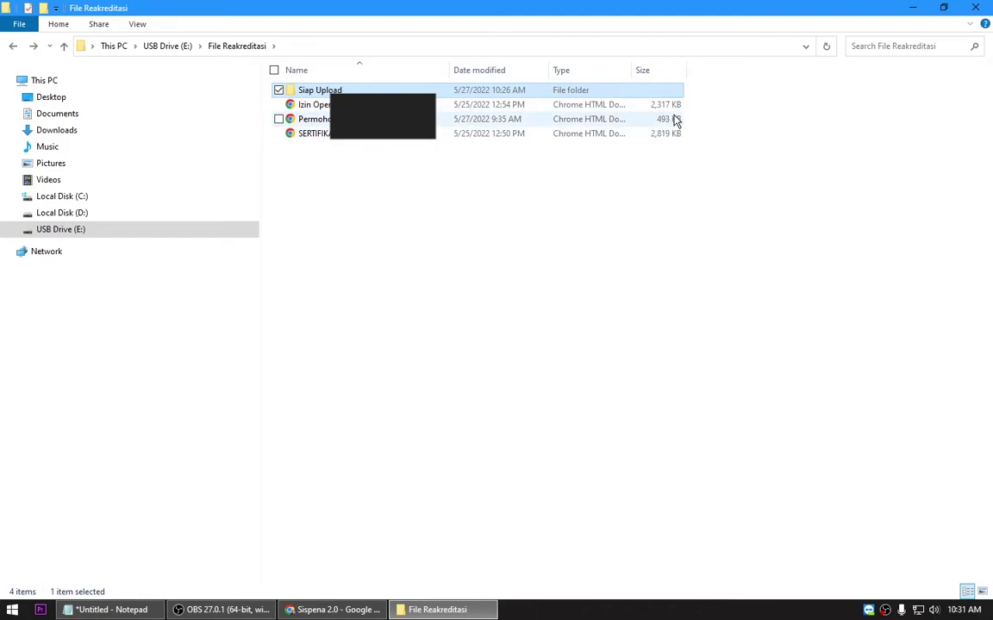
double_click(352, 90)
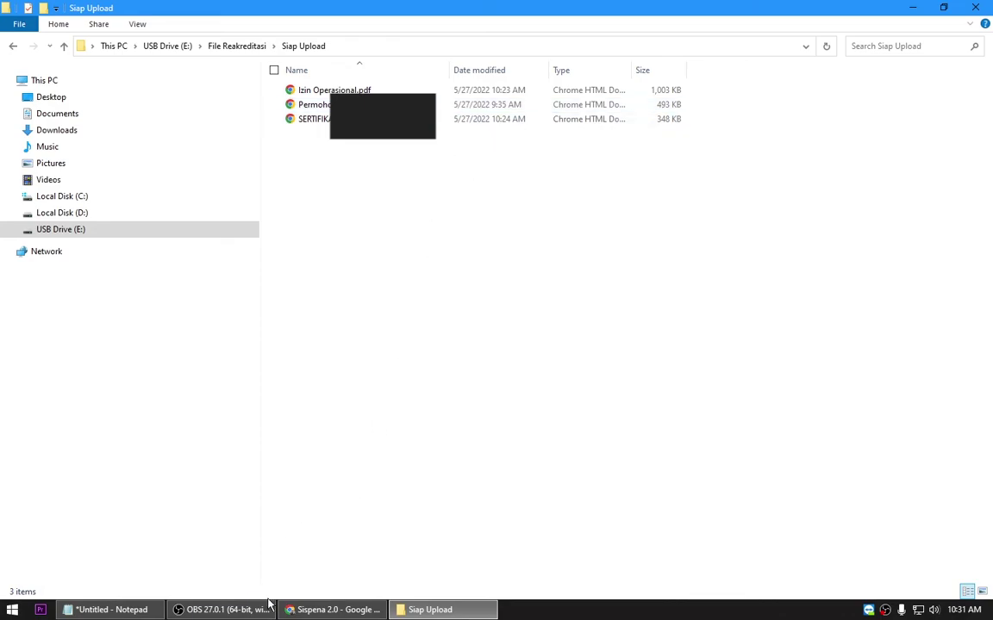
Return to the Sispena form in Chrome and attach Permohonan Re-Akreditasi.pdf from the Siap Upload folder as the Surat Ajuan Formal
click(334, 609)
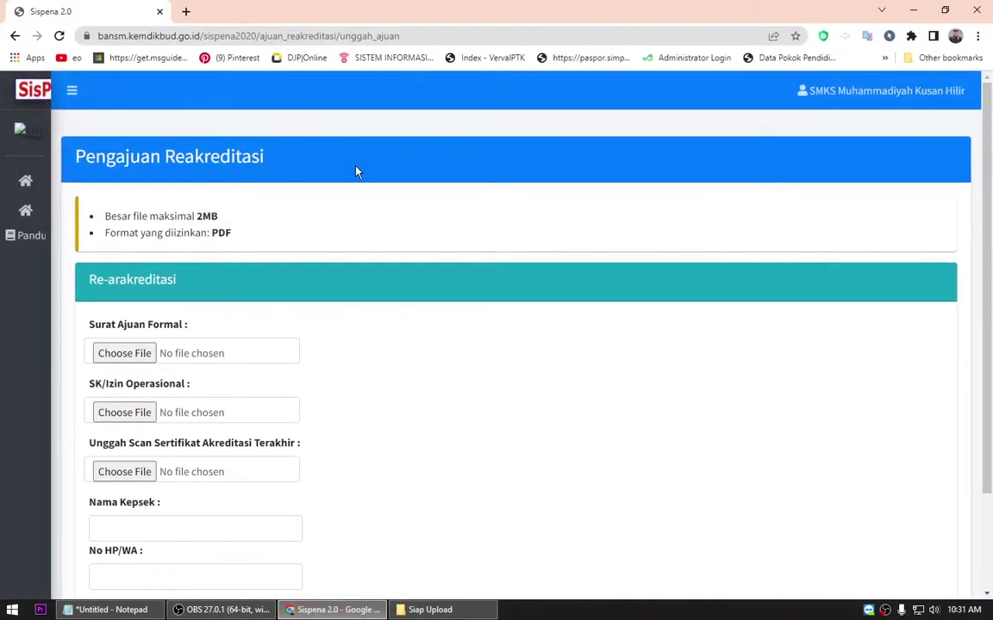
scroll(423, 225, down, 2)
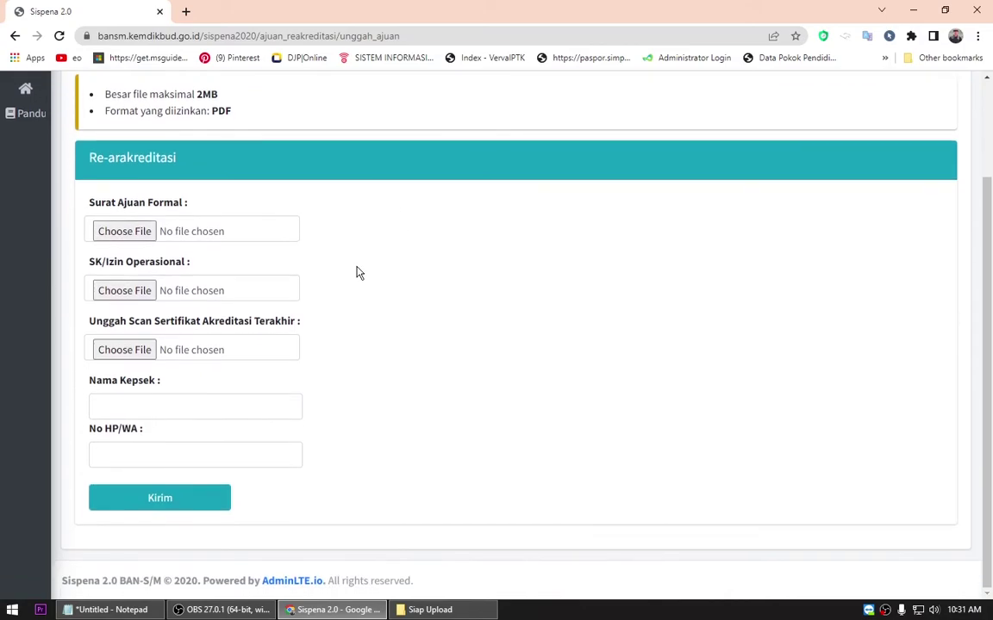
scroll(359, 272, up, 2)
scroll(382, 328, down, 2)
click(130, 234)
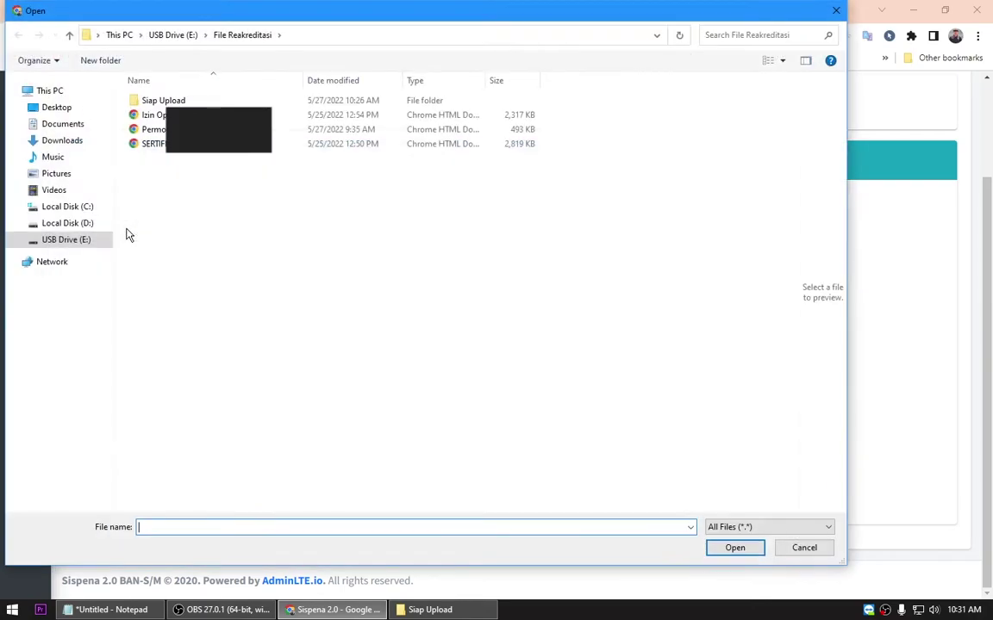
double_click(164, 100)
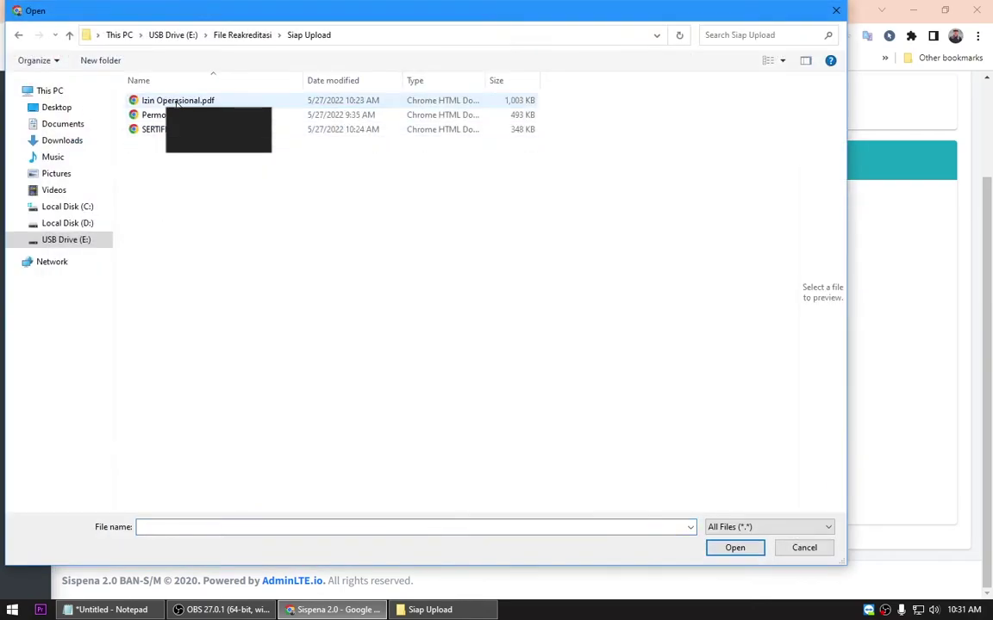
click(161, 118)
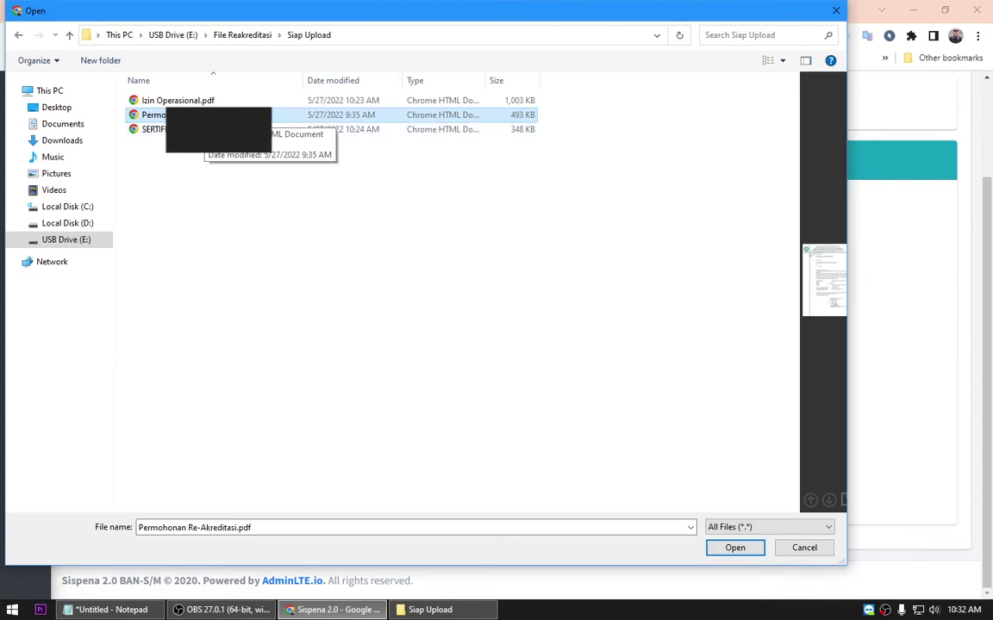
click(750, 549)
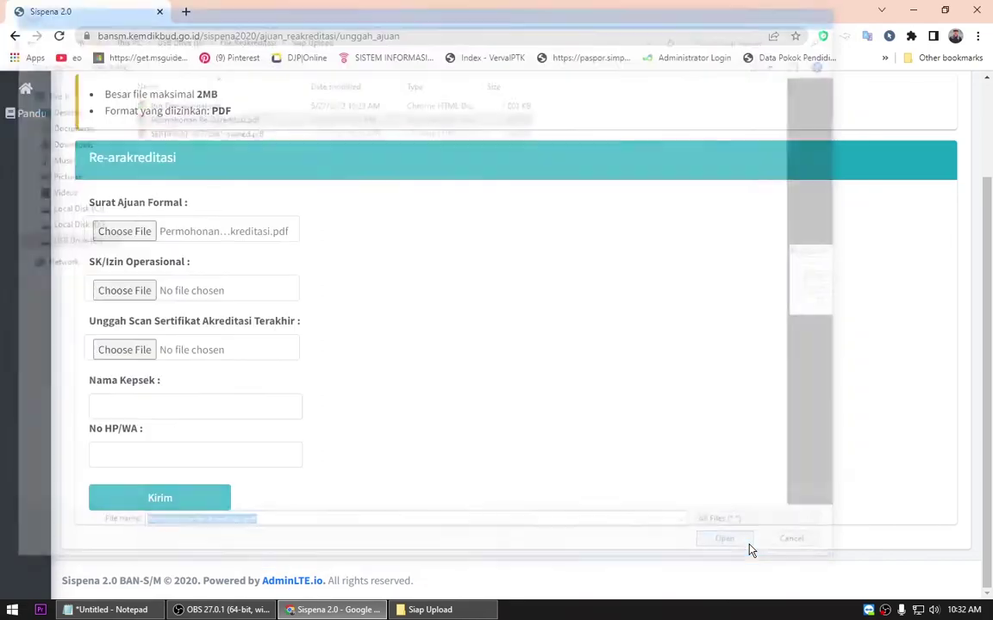
Attach Izin Operasional.pdf as the SK/Izin Operasional and the signed SERTIFIKAT PDF as the latest accreditation certificate scan
click(123, 295)
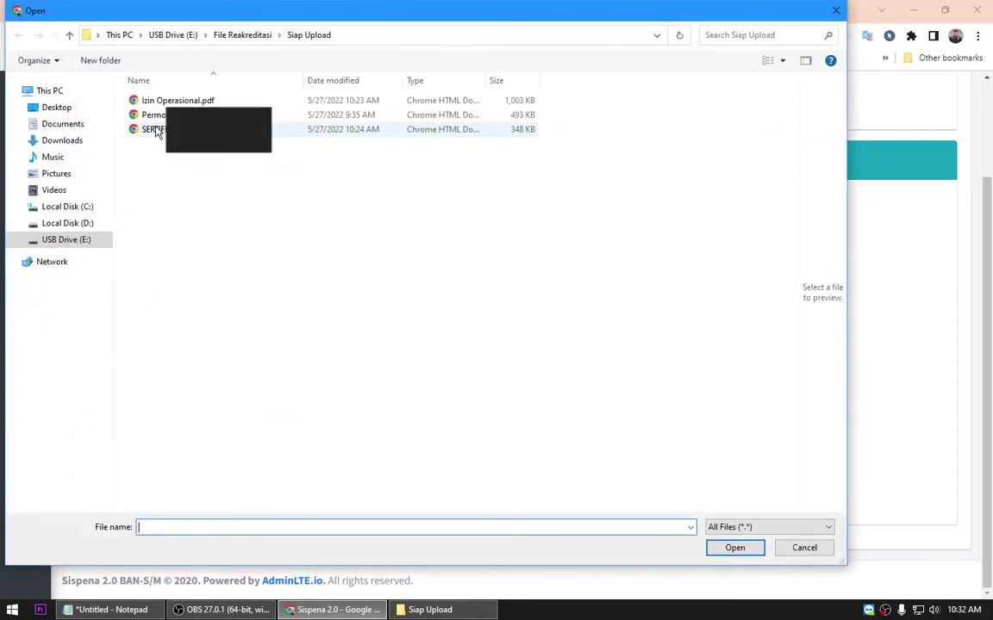
click(206, 100)
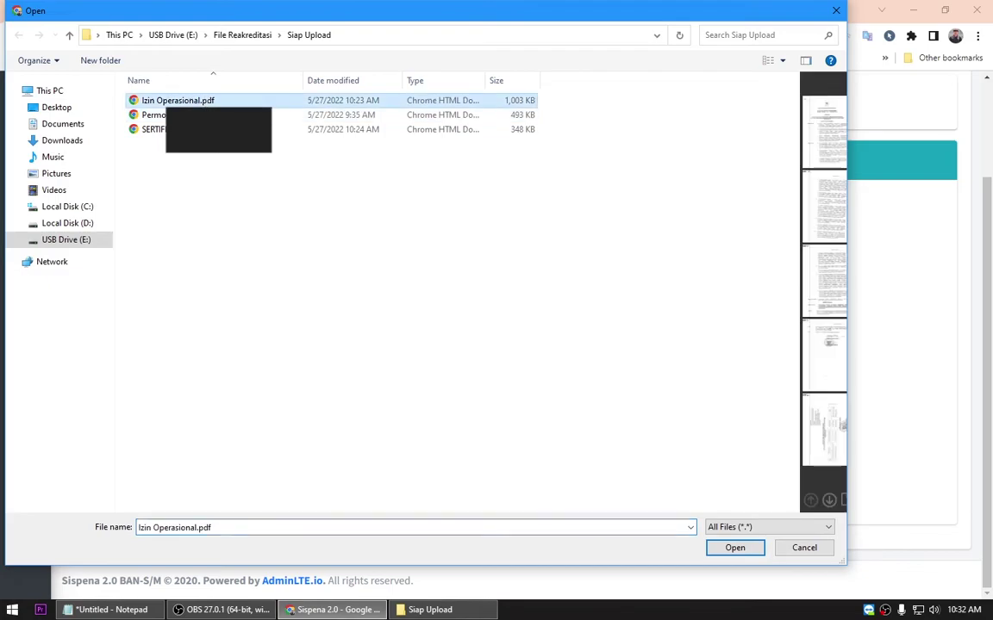
click(743, 549)
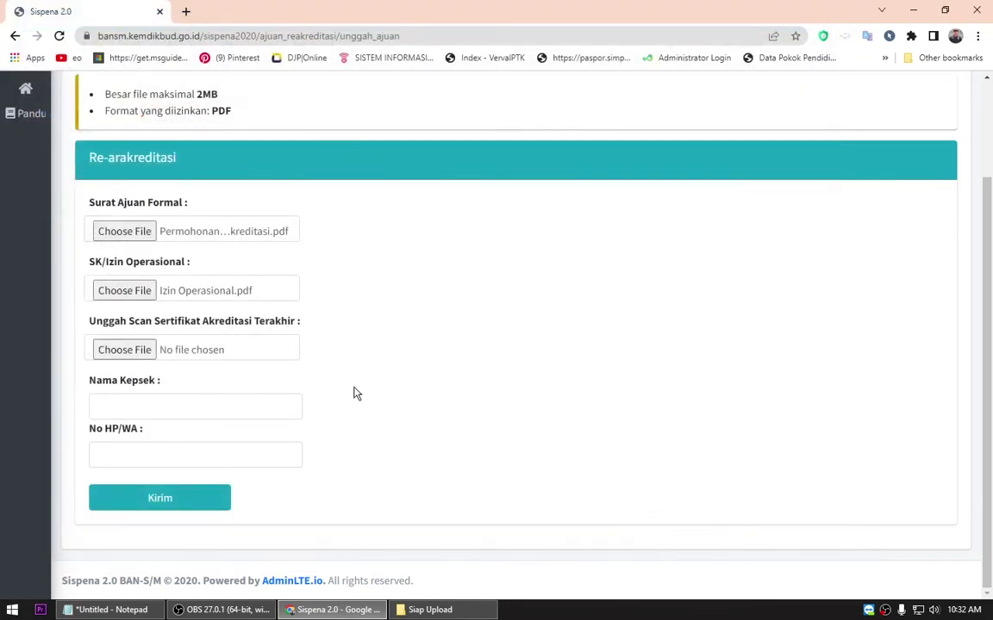
click(126, 351)
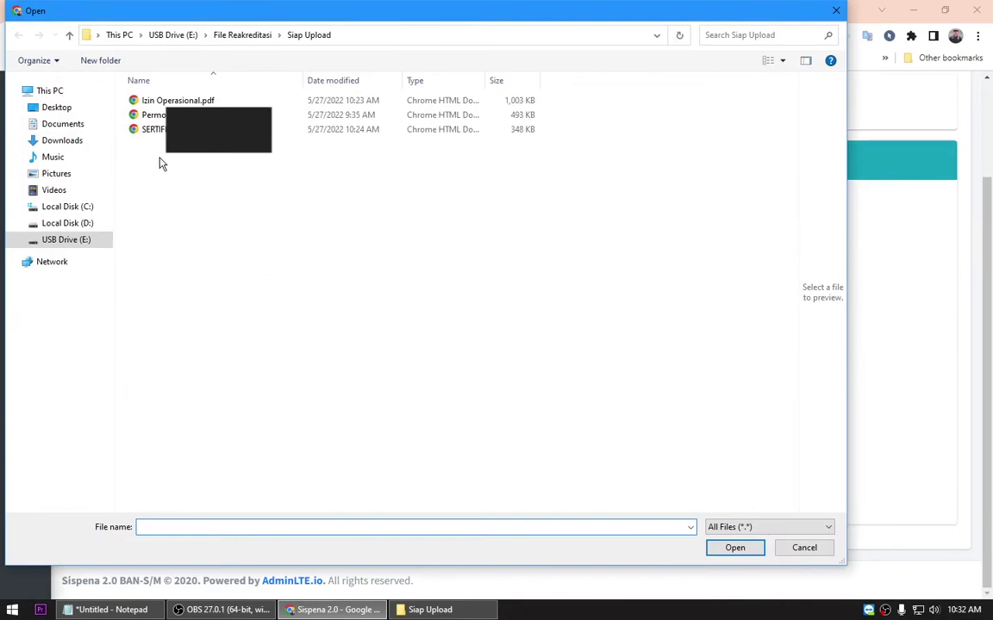
click(279, 130)
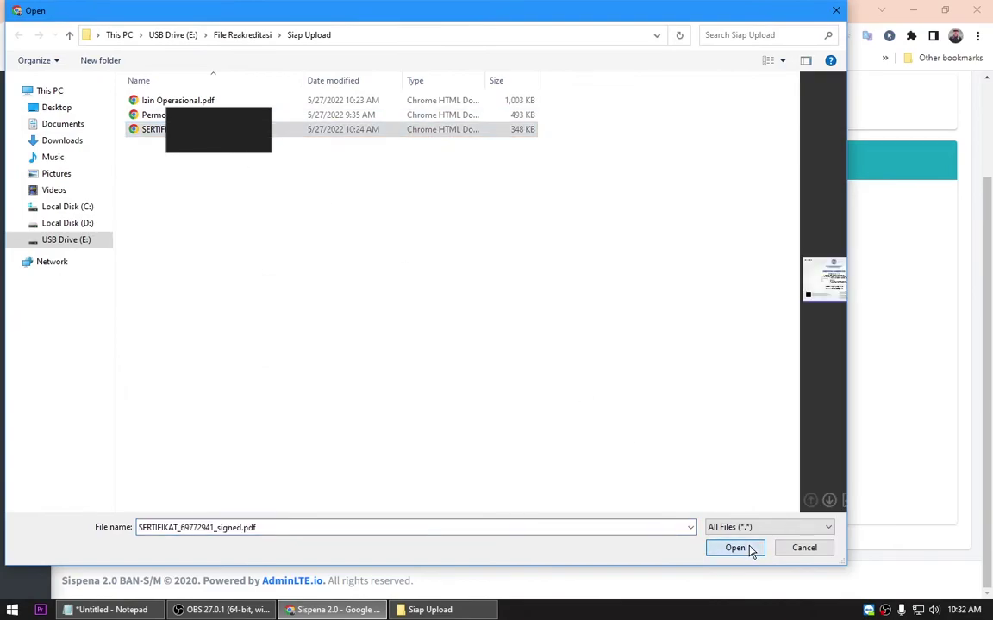
click(751, 547)
Fill in the principal's name under Nama Kepsek and the phone number under No HP/WA
click(217, 413)
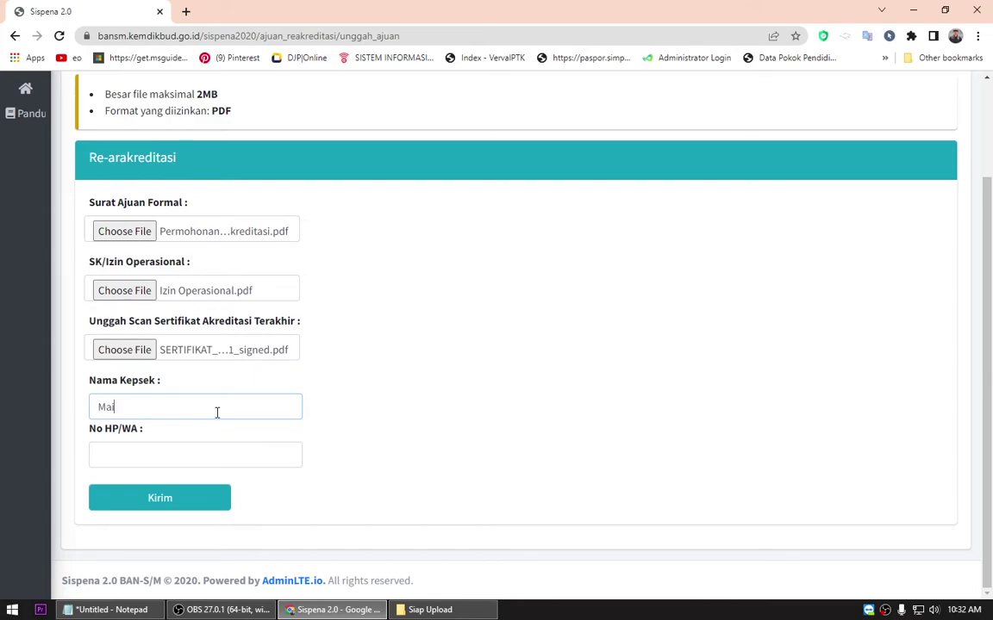
text(Maida)
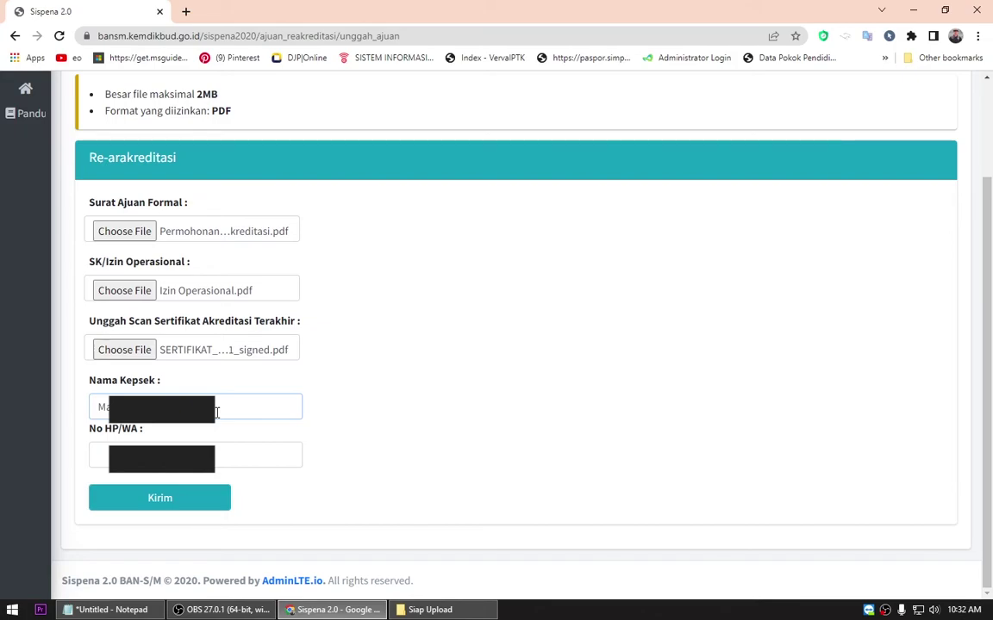
click(216, 457)
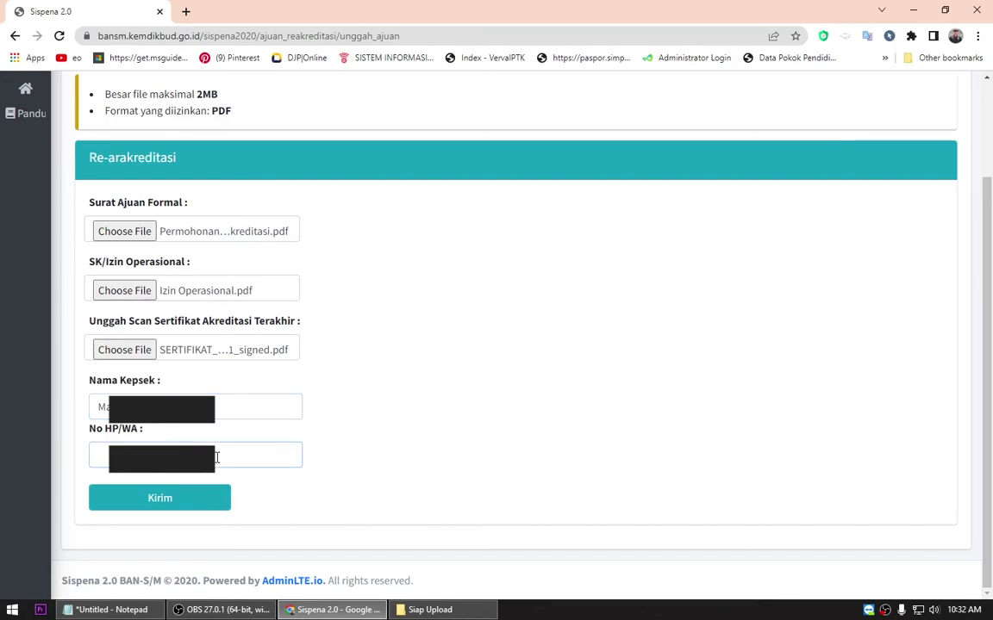
key(ctrl+v)
Submit the completed reaccreditation application and check the upload status of its three documents and the contact fields
scroll(319, 310, up, 2)
scroll(268, 294, down, 2)
click(159, 506)
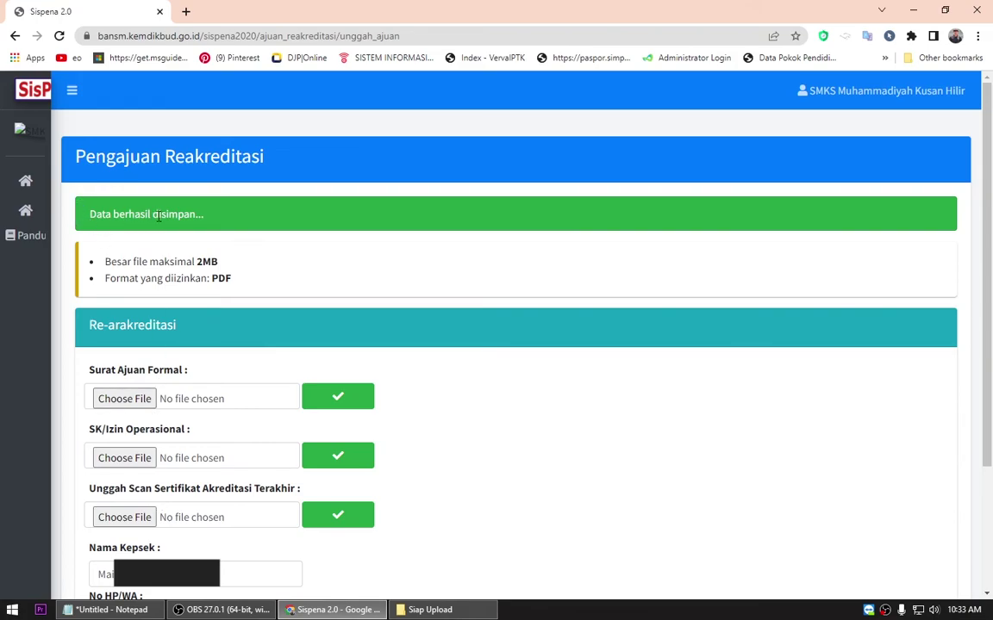
scroll(336, 293, down, 3)
scroll(353, 314, up, 1)
scroll(328, 285, up, 1)
mouse_move(17, 206)
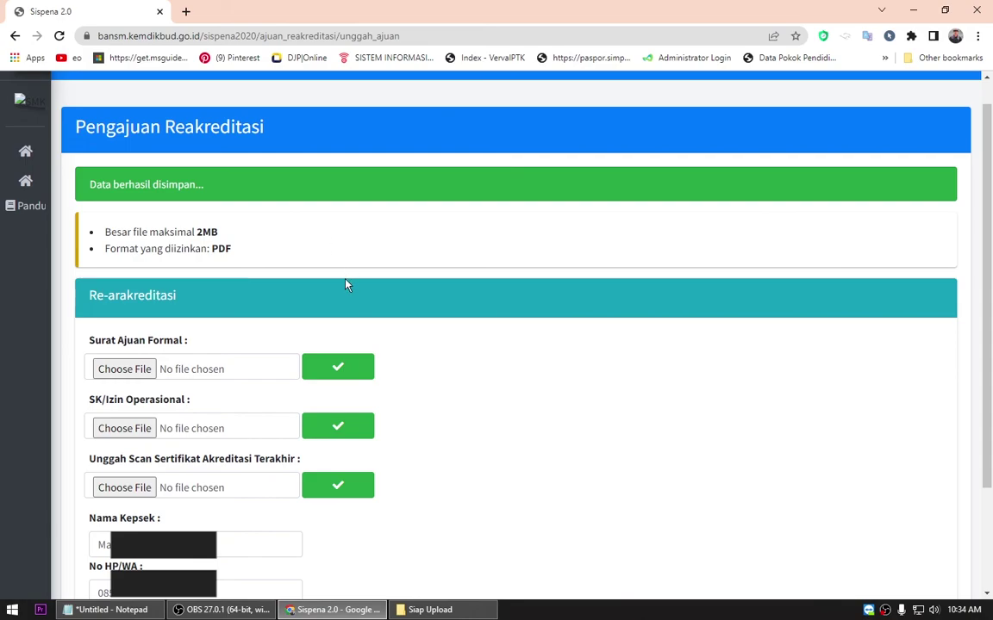
scroll(349, 285, down, 3)
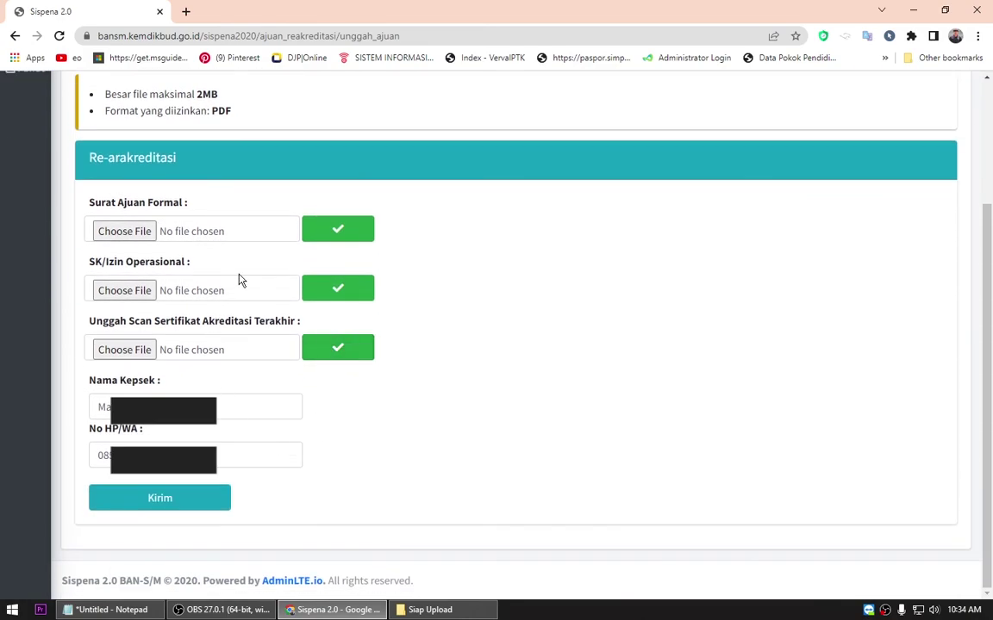